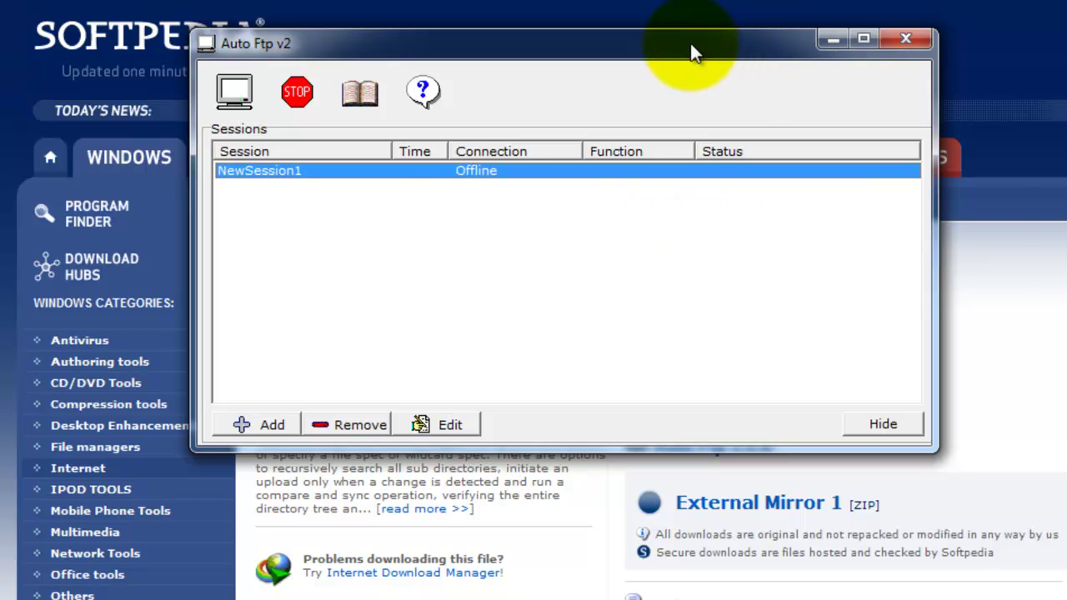
# Step: Reposition the Auto Ftp v2 window, then glance at the session right-click menu and dismiss it
pyautogui.moveTo(689, 46); pyautogui.dragTo(913, 151)
pyautogui.moveTo(834, 147); pyautogui.dragTo(680, 123)
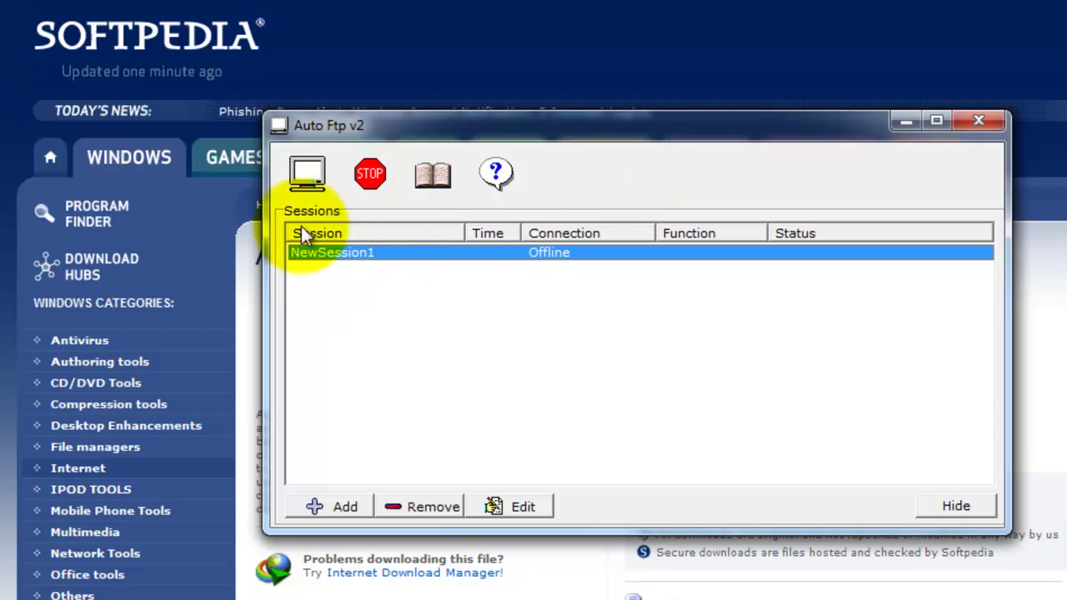
pyautogui.rightClick(389, 303)
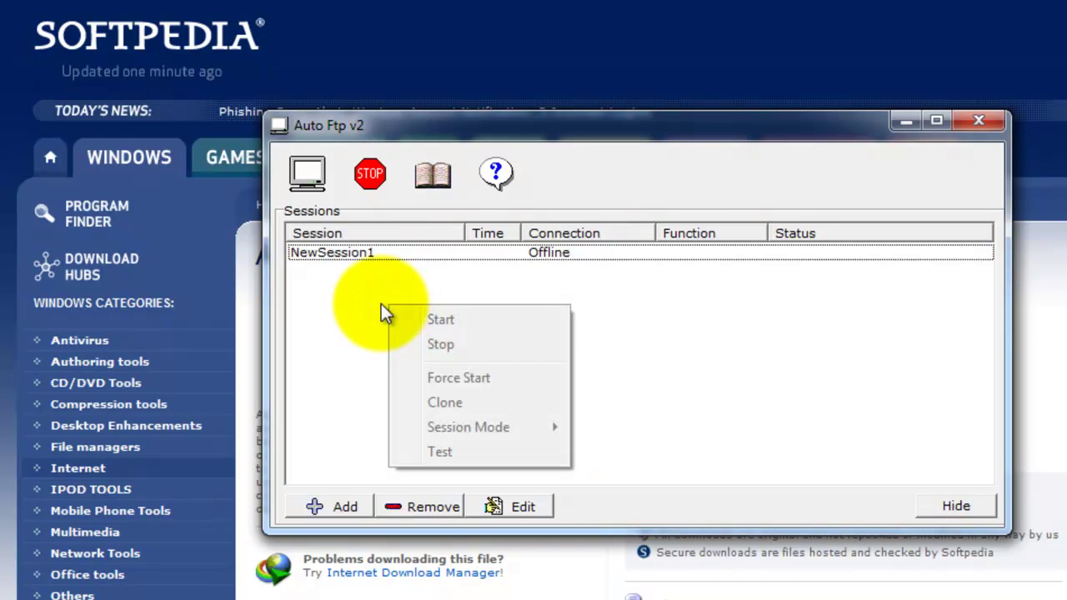
pyautogui.click(348, 298)
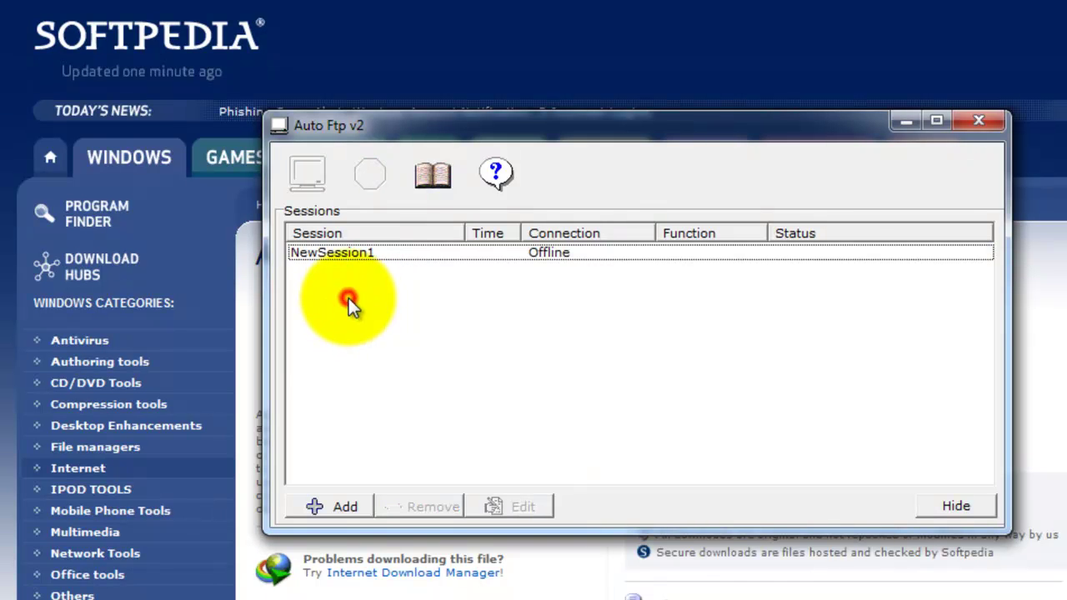
# Step: Add a new session, NewSession1, and click into its empty Local Path and Remote Path fields
pyautogui.click(336, 507)
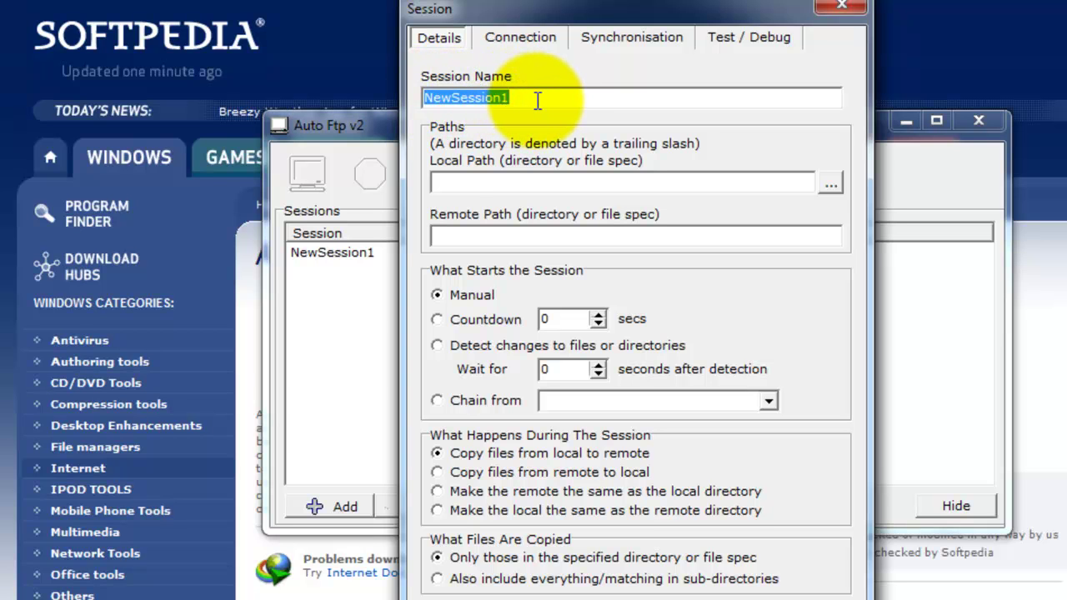
pyautogui.click(475, 180)
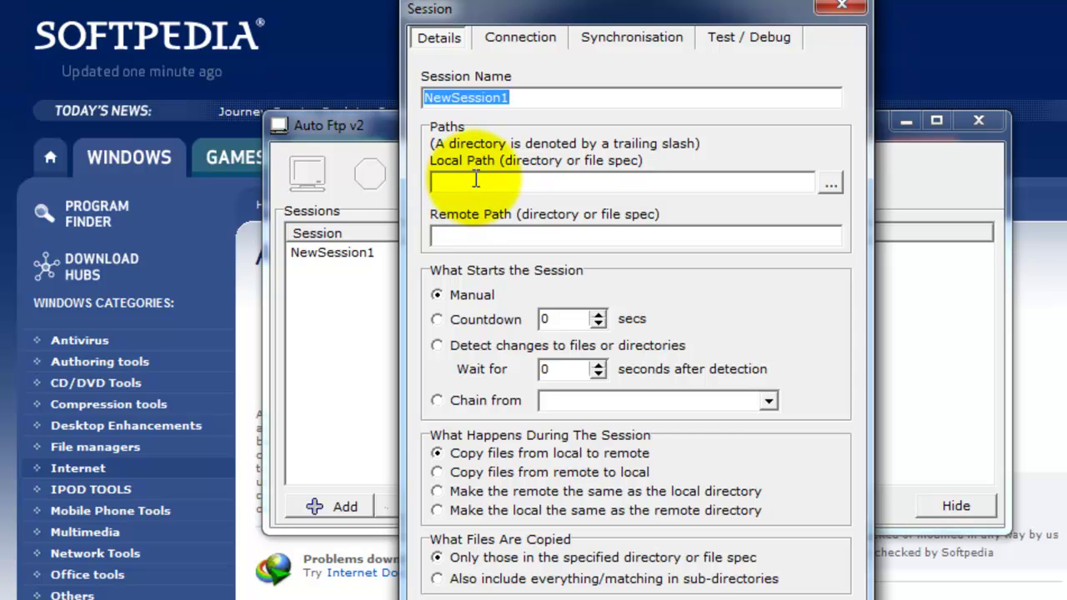
pyautogui.click(476, 234)
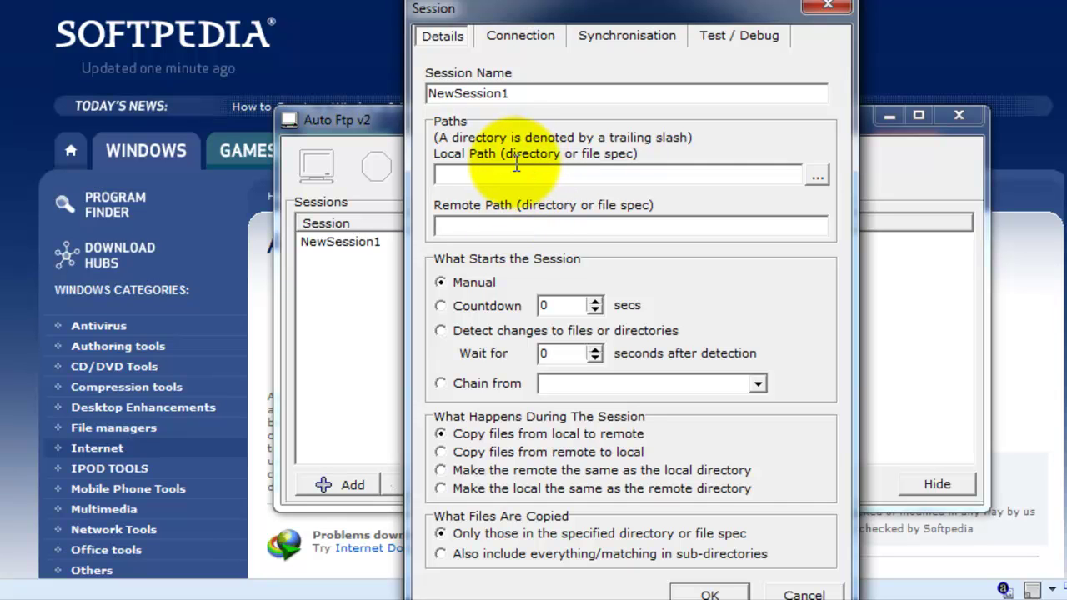
pyautogui.click(512, 173)
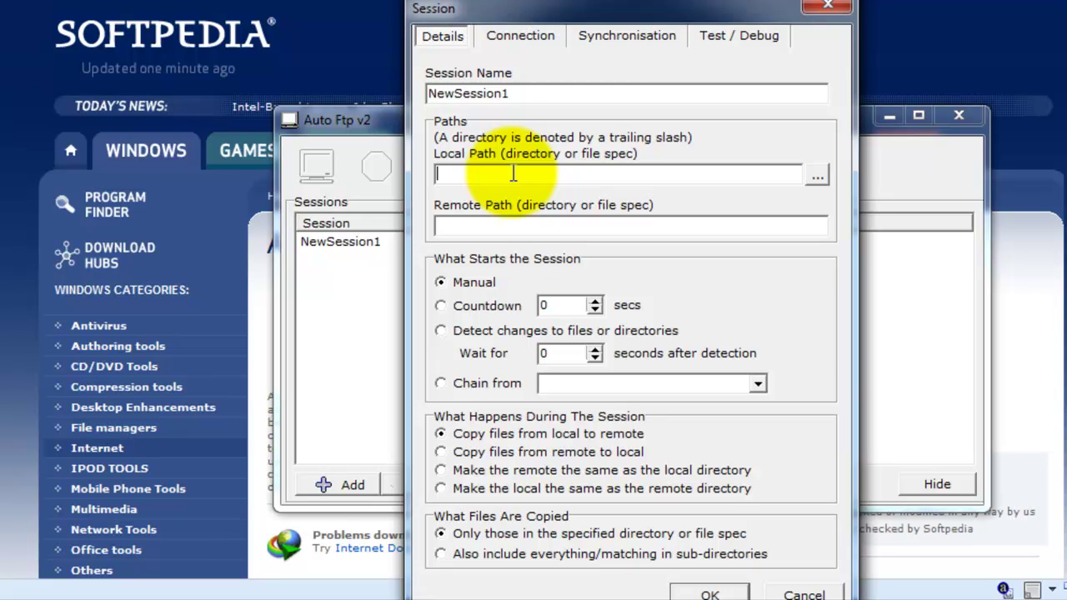
# Step: Browse for a local upload folder, then cancel the folder picker without choosing one
pyautogui.click(817, 174)
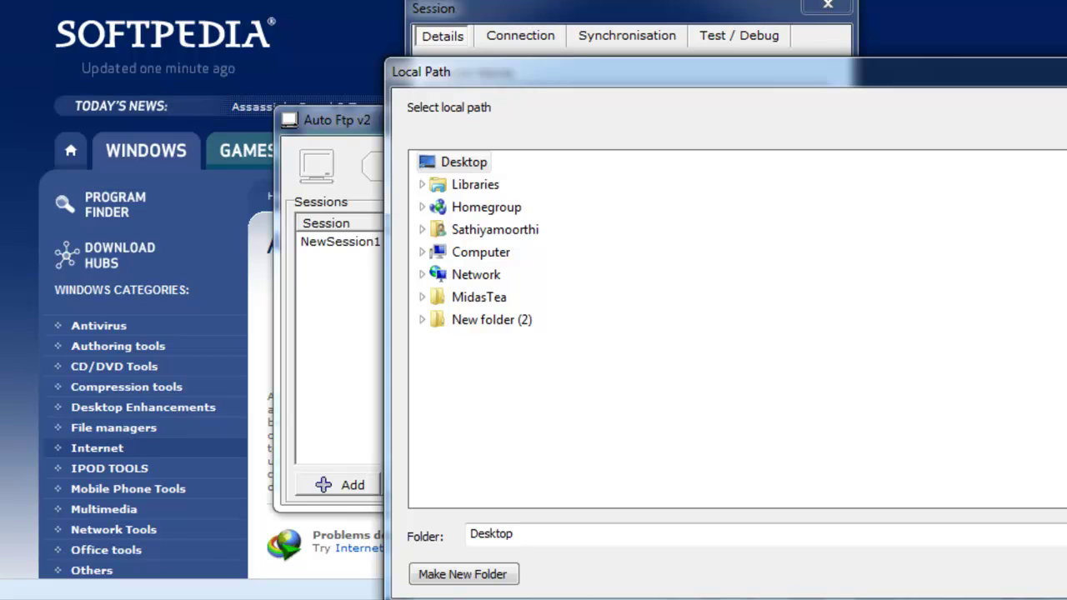
pyautogui.moveTo(917, 73); pyautogui.dragTo(727, 74)
pyautogui.press('Escape')
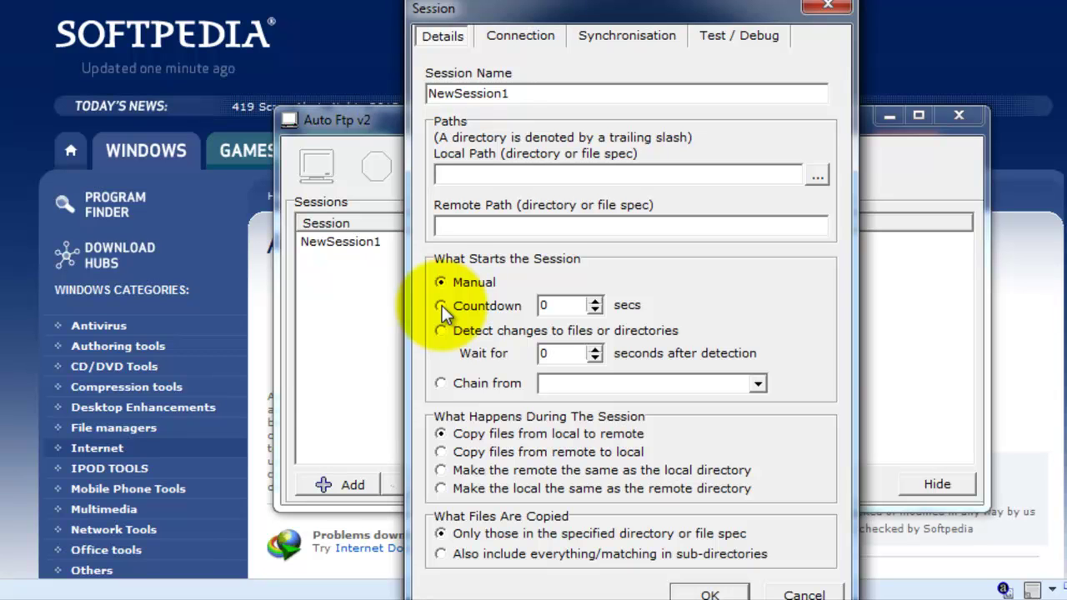
# Step: Set NewSession1's start trigger to Countdown, leaving the countdown at 0 seconds
pyautogui.click(441, 306)
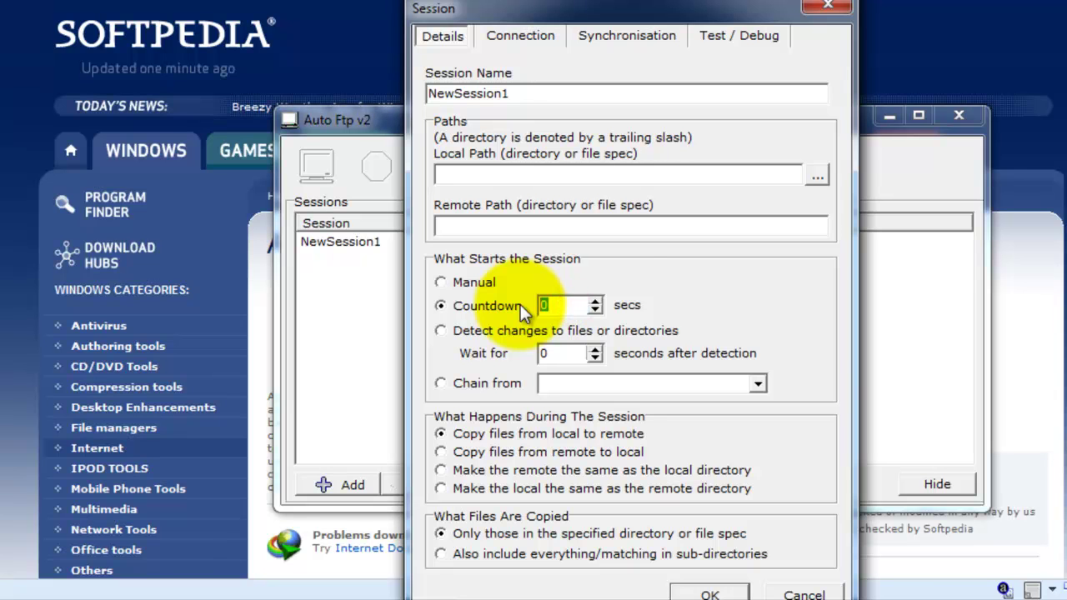
pyautogui.click(440, 306)
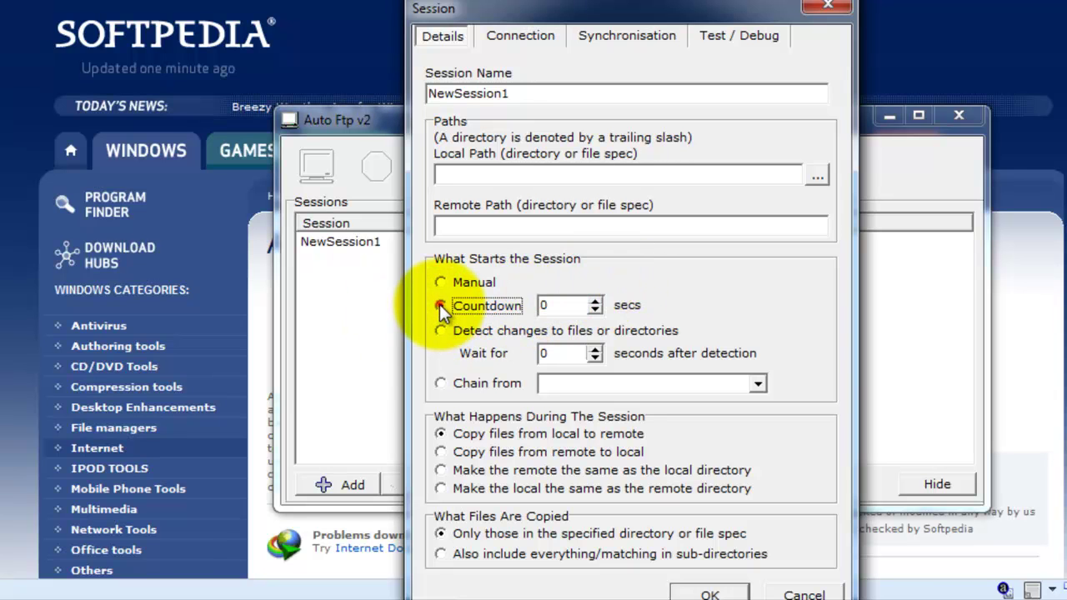
pyautogui.click(441, 283)
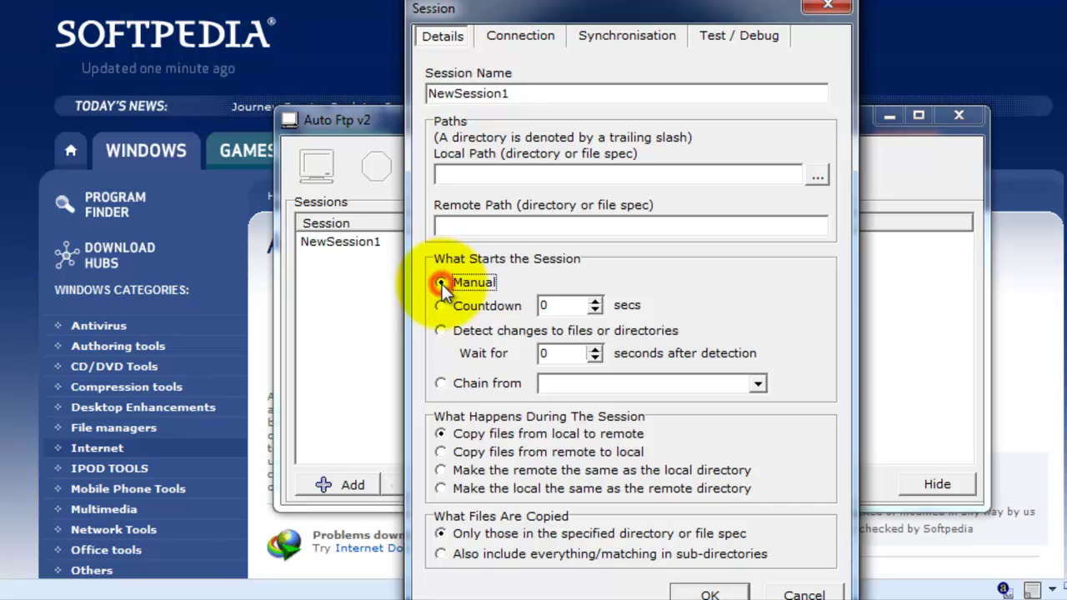
pyautogui.click(441, 306)
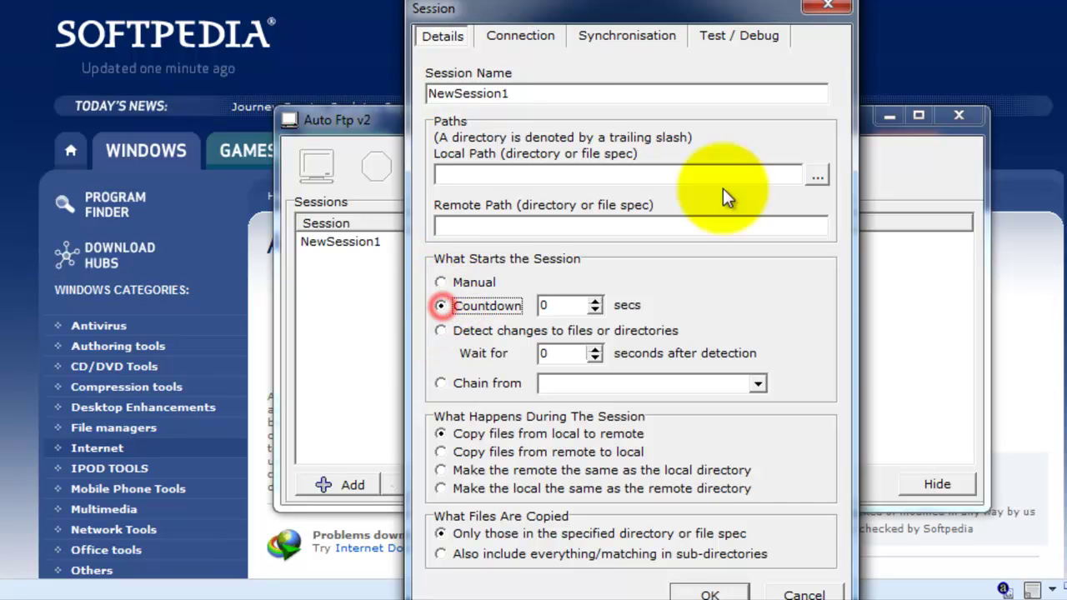
# Step: Review the blank Connection (port 21) and Synchronisation settings, then return to the Details tab's Local Path
pyautogui.click(539, 38)
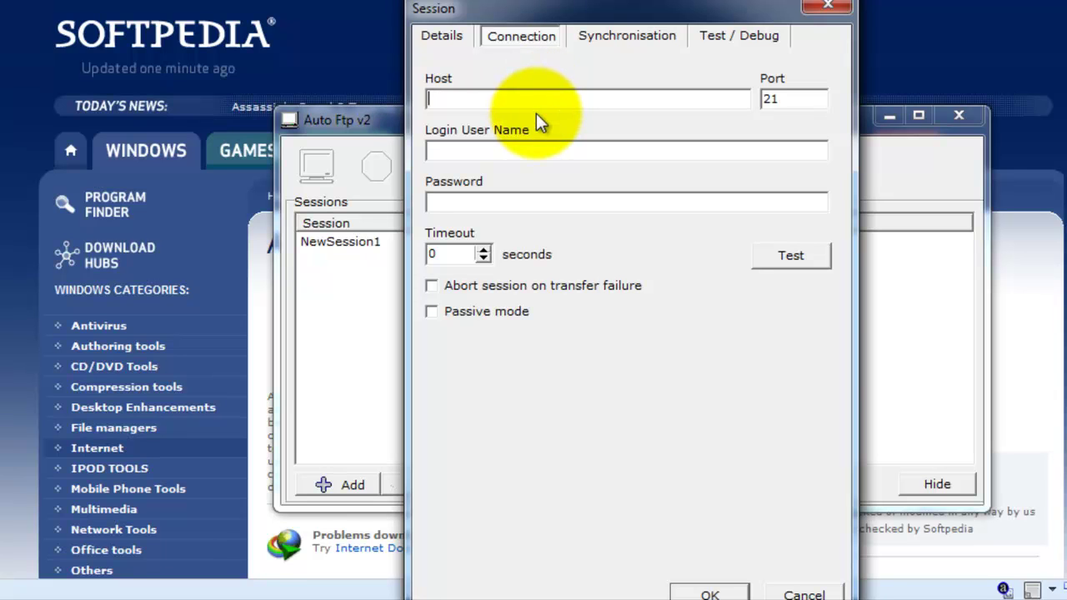
pyautogui.click(522, 147)
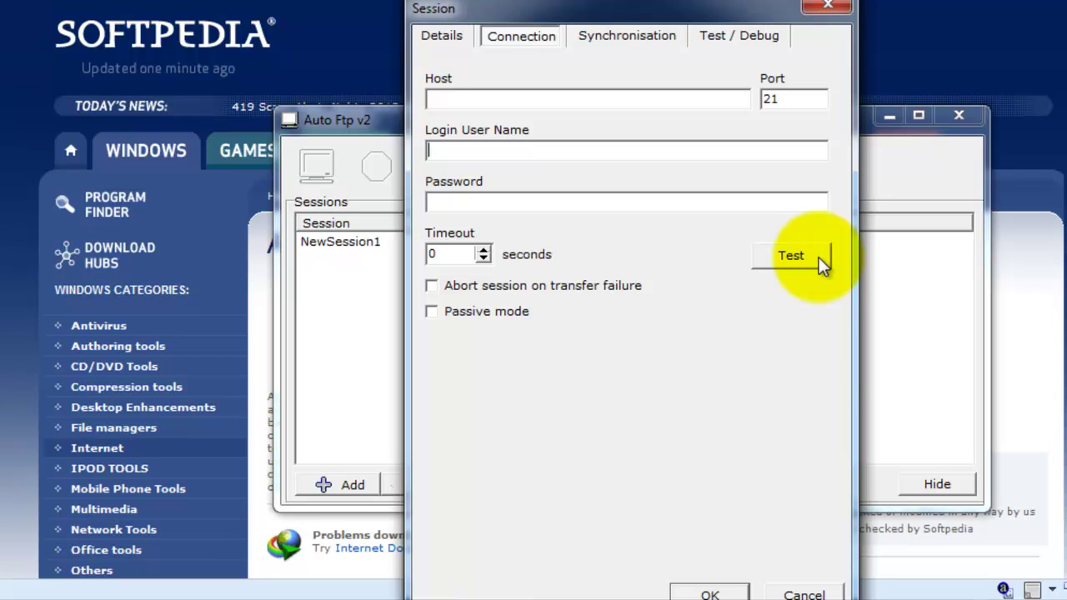
pyautogui.click(634, 36)
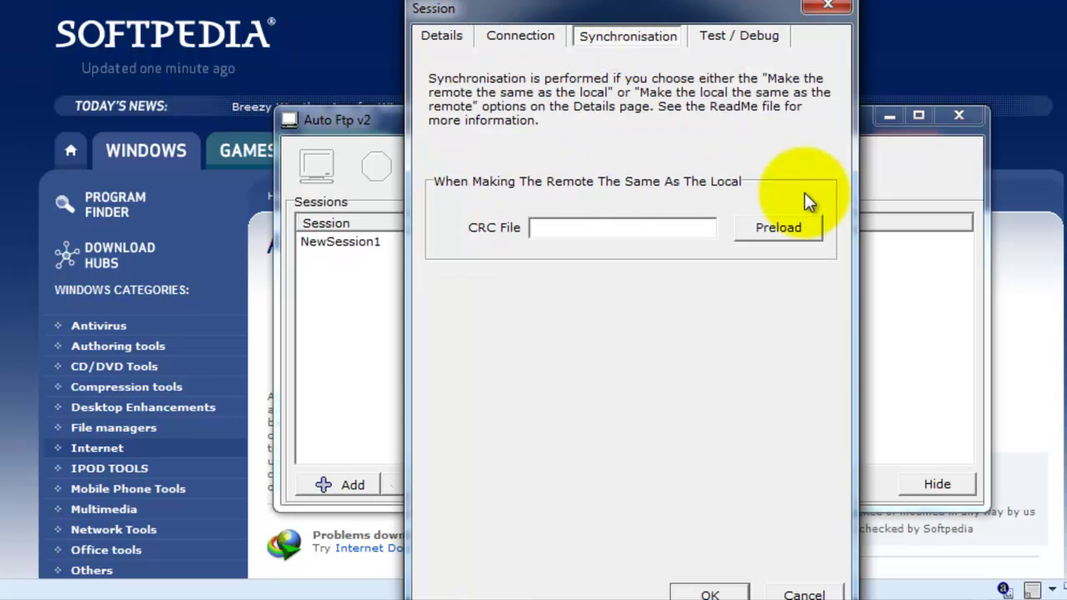
pyautogui.click(443, 37)
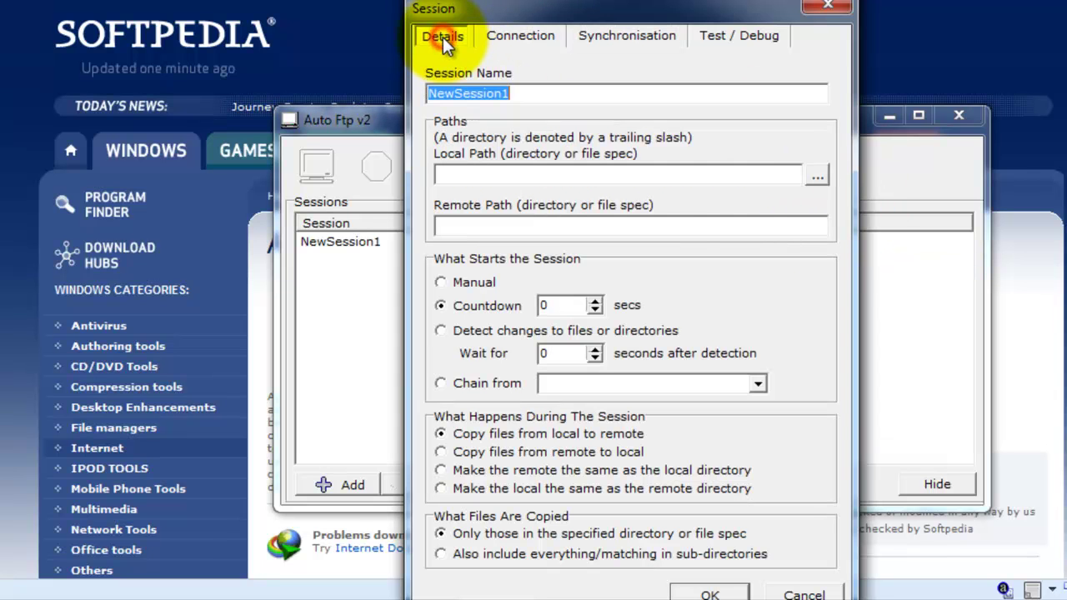
pyautogui.click(775, 175)
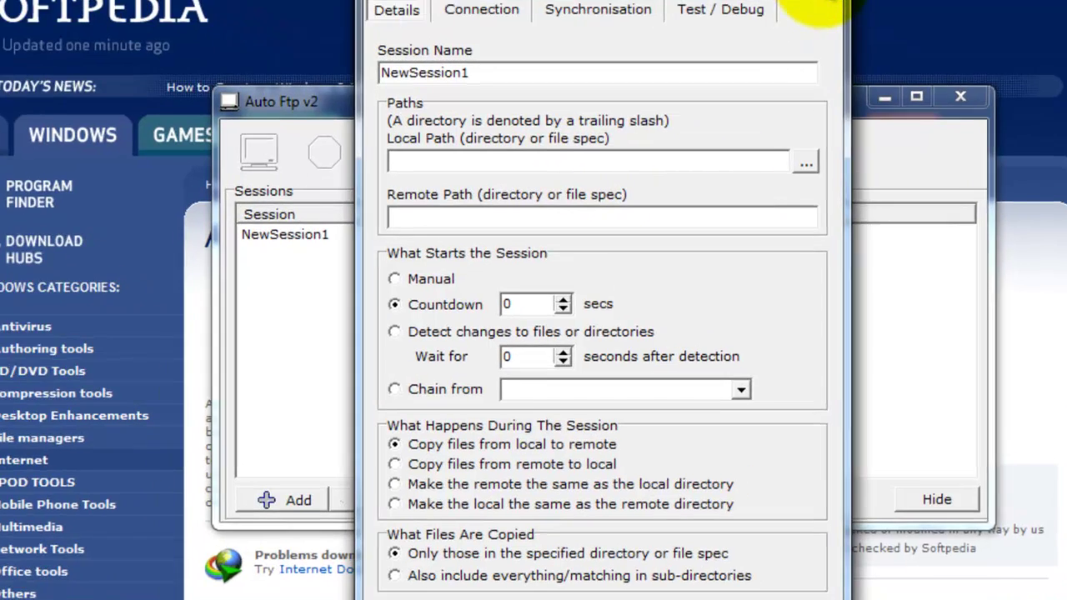
# Step: Close the session settings and start NewSession1 from its context menu, running as NewSession1_0
pyautogui.click(827, 6)
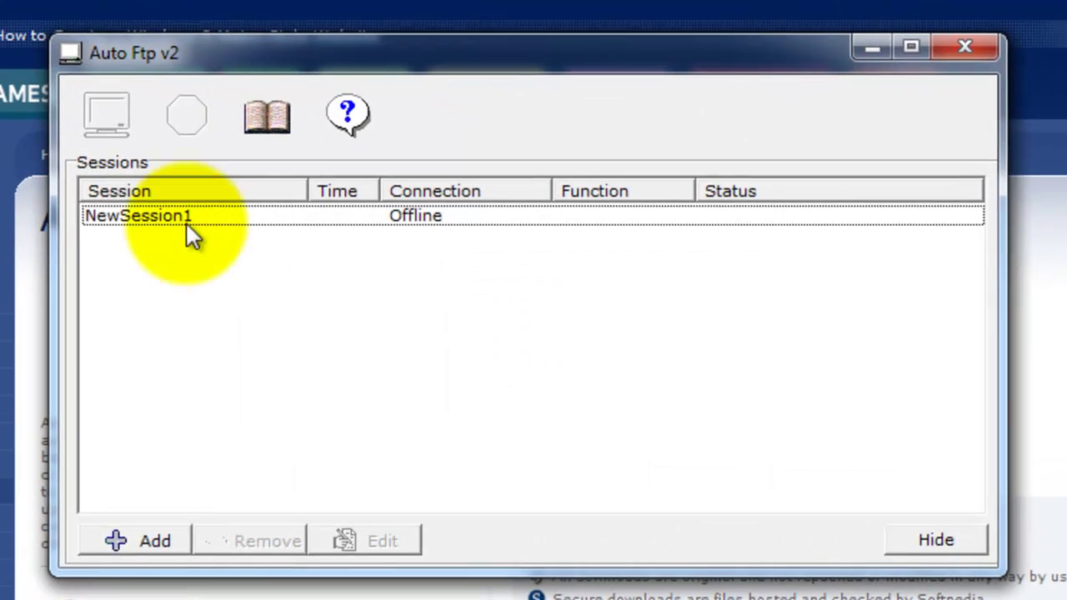
pyautogui.click(294, 346)
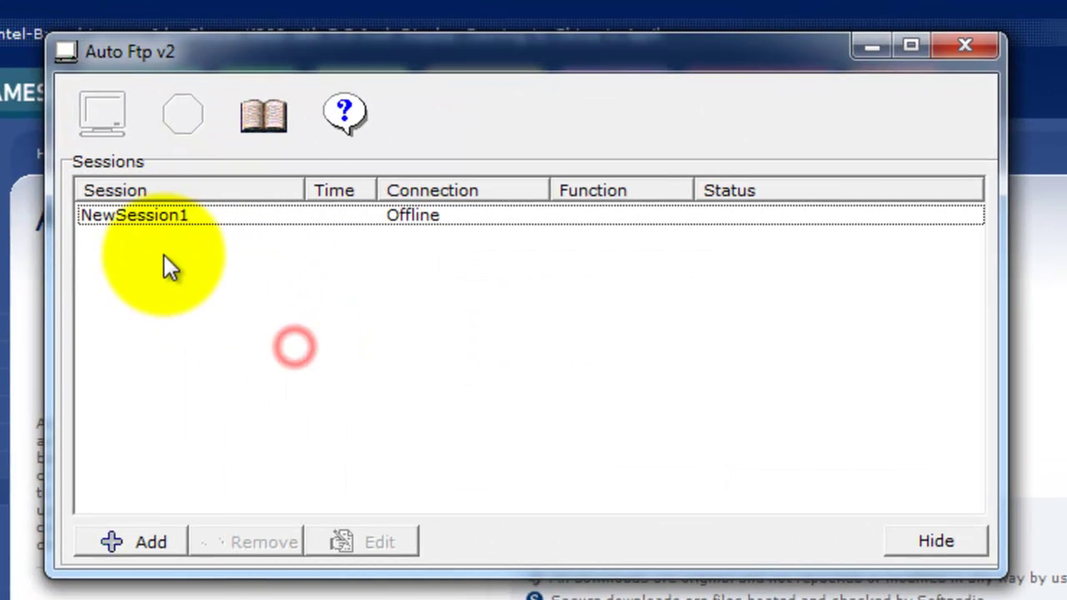
pyautogui.click(160, 213)
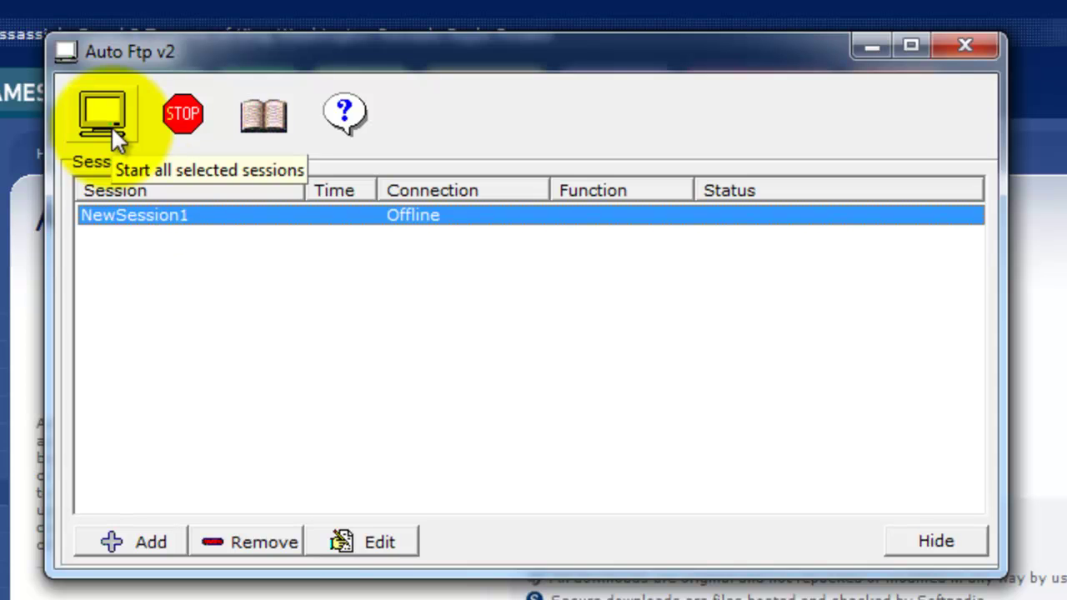
pyautogui.rightClick(153, 212)
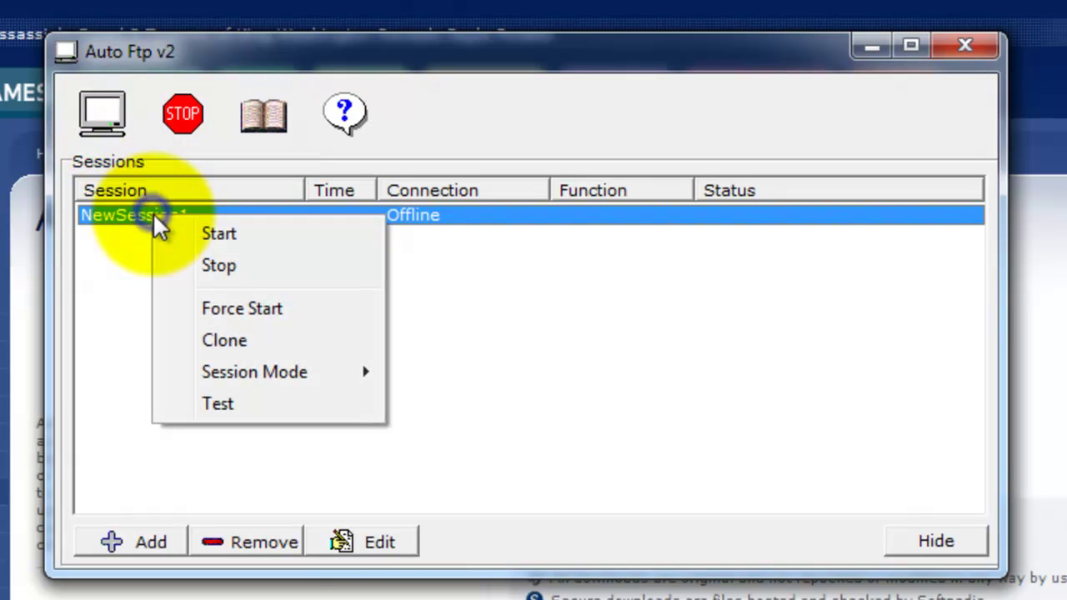
pyautogui.click(220, 234)
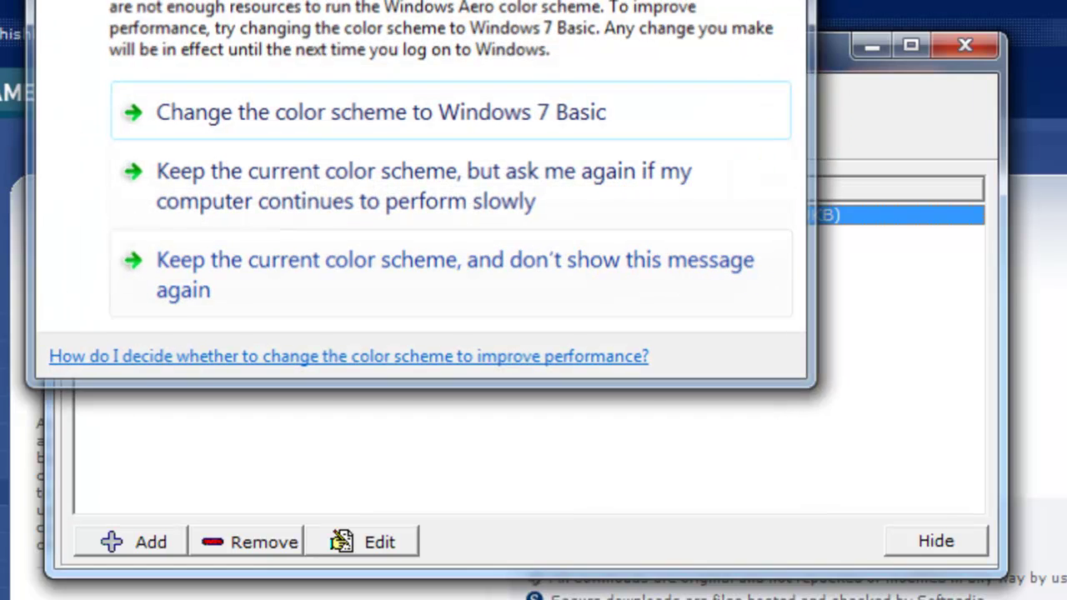
# Step: Keep the current Windows colour scheme in the performance prompt so it asks again later
pyautogui.click(696, 170)
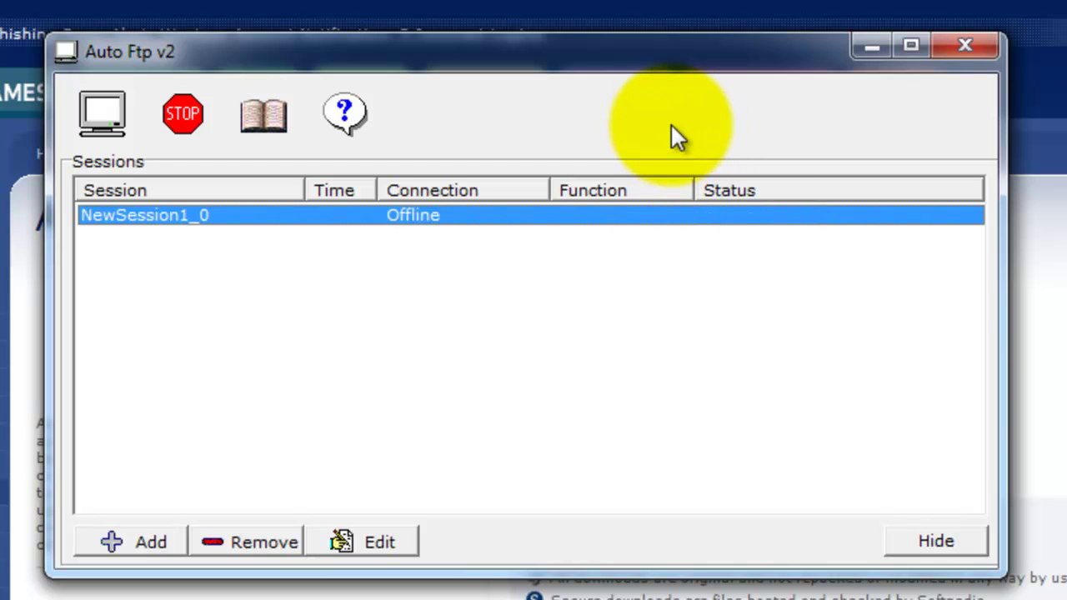